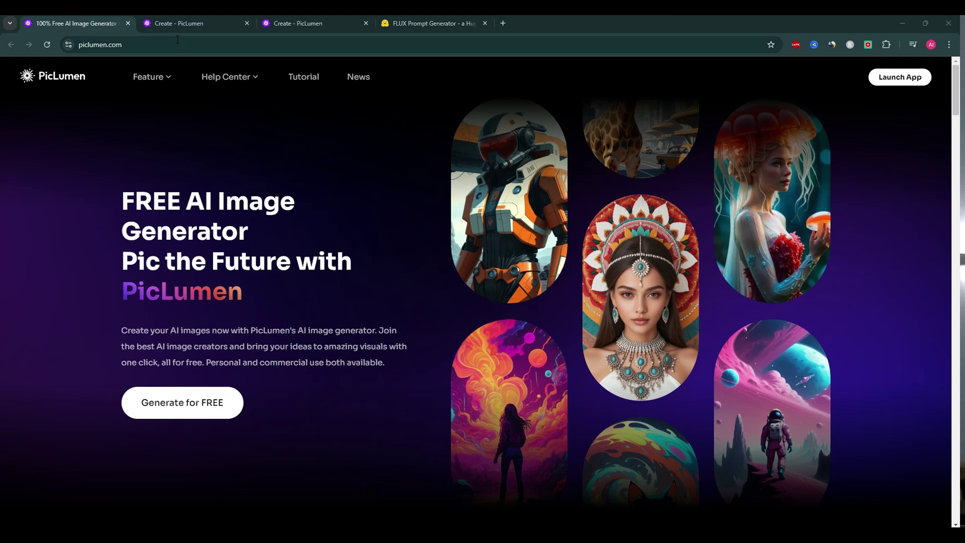
click(176, 24)
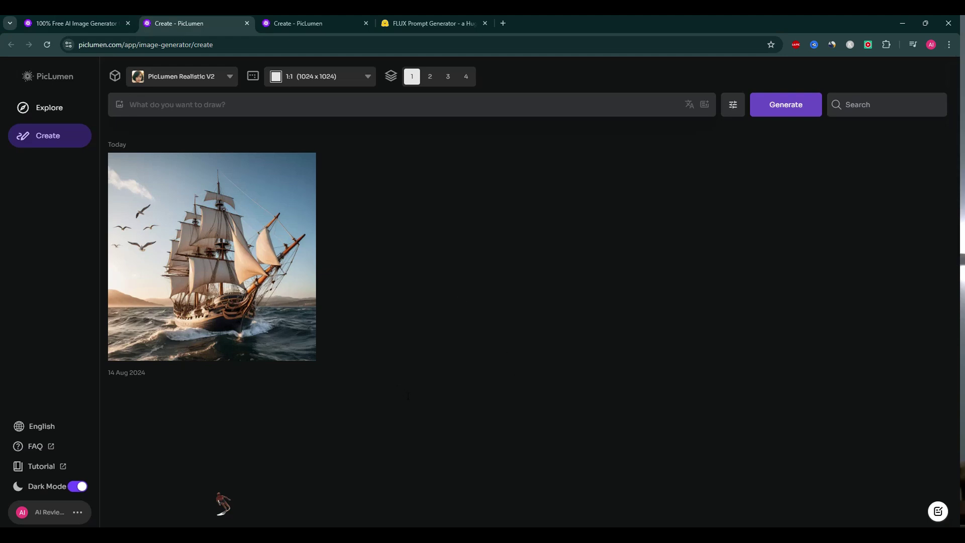
click(96, 26)
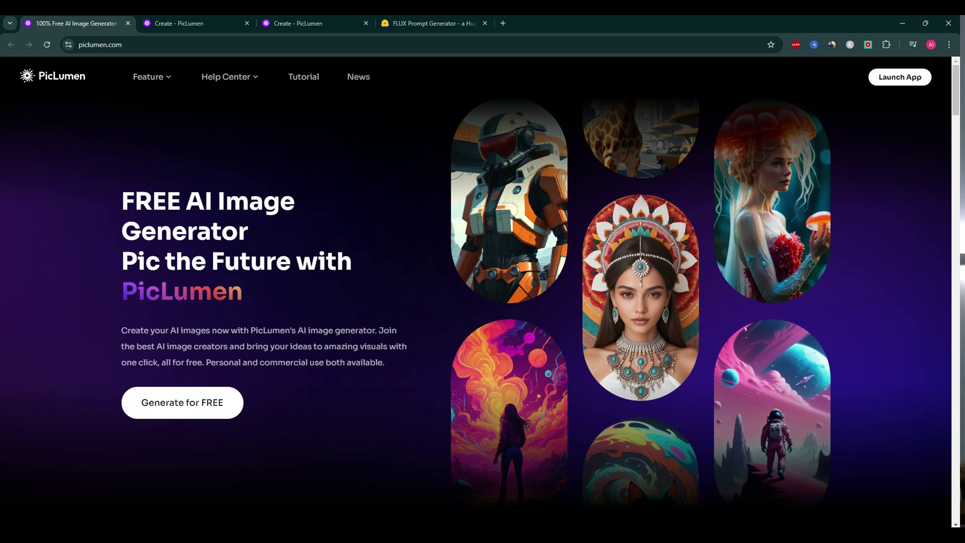
click(290, 28)
click(190, 23)
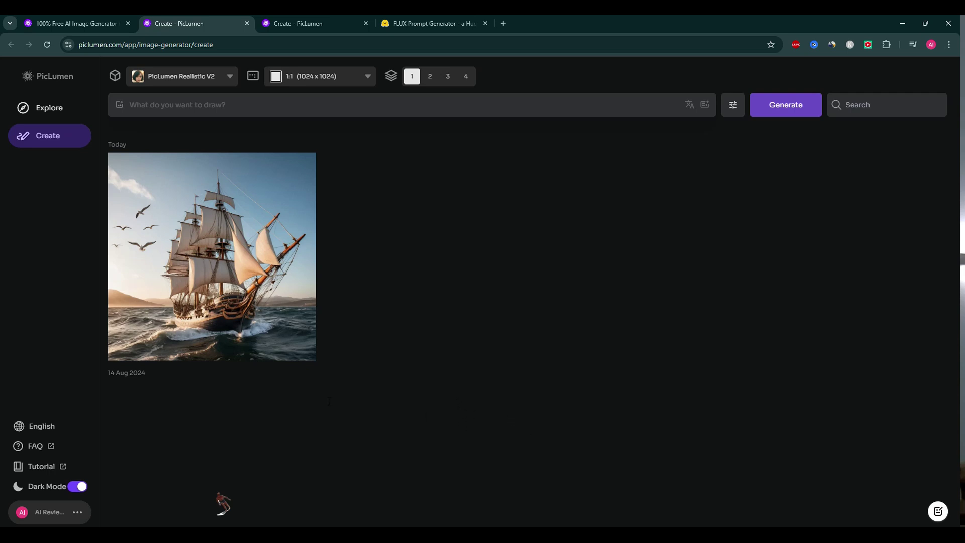
Open the PicLumen home page and launch the image generator app from it.
click(45, 77)
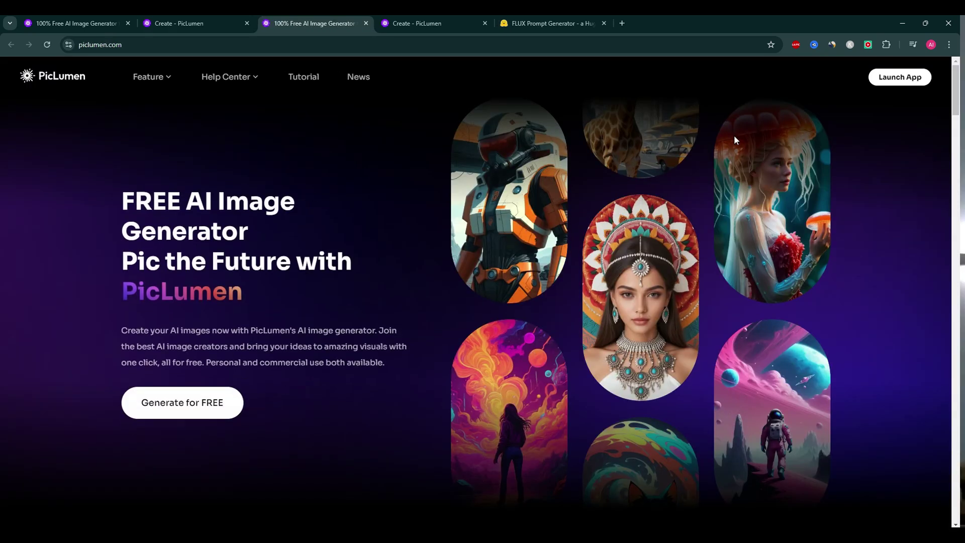
click(899, 77)
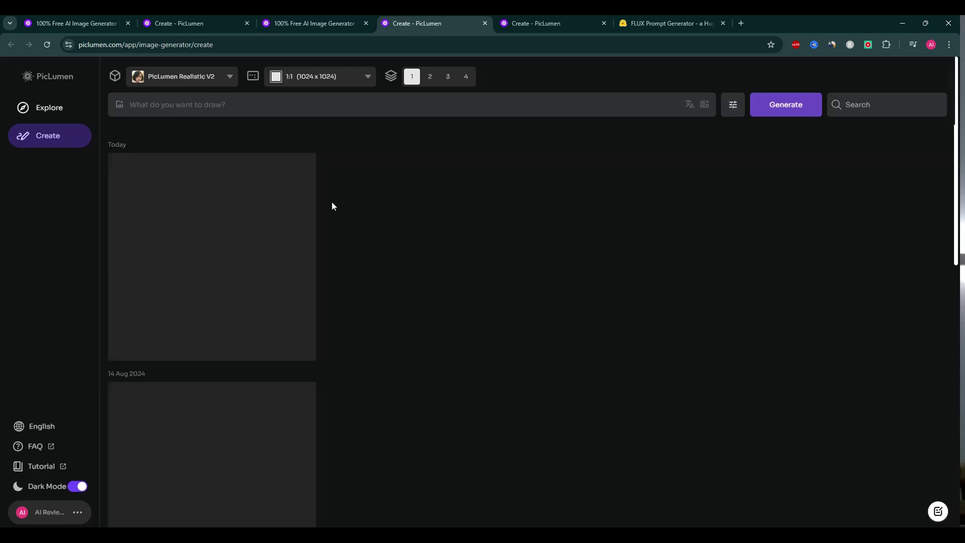
Browse the random community images in the Explore gallery.
click(49, 120)
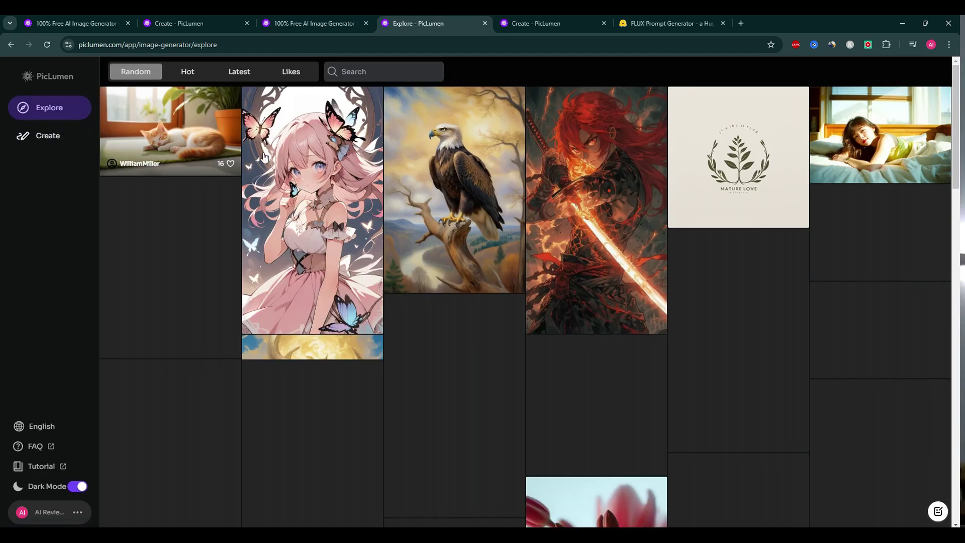
scroll(732, 243, down, 2)
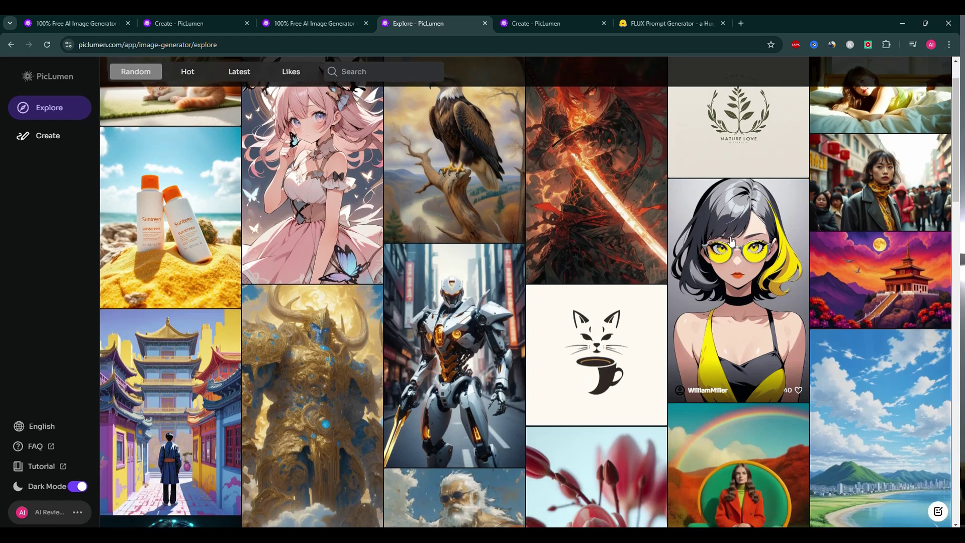
scroll(732, 243, down, 9)
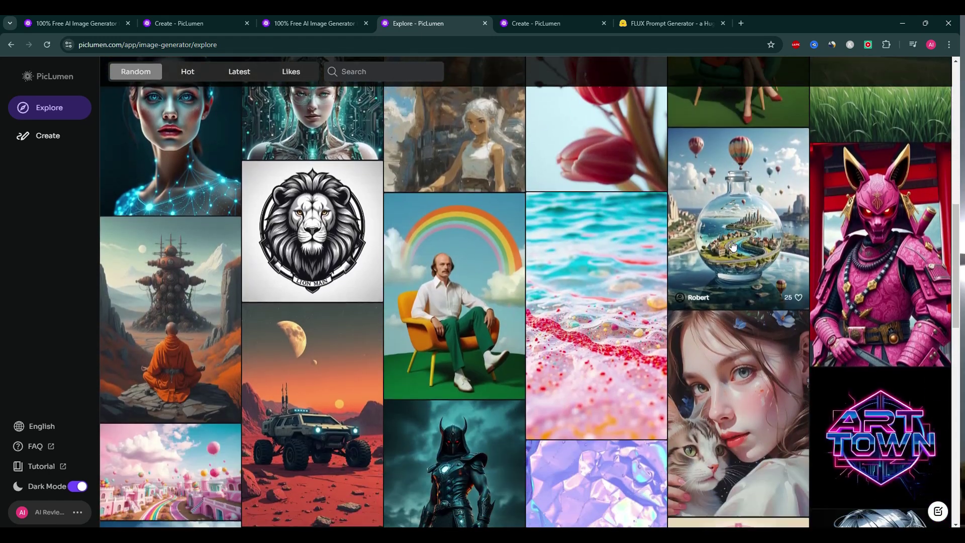
scroll(732, 245, down, 3)
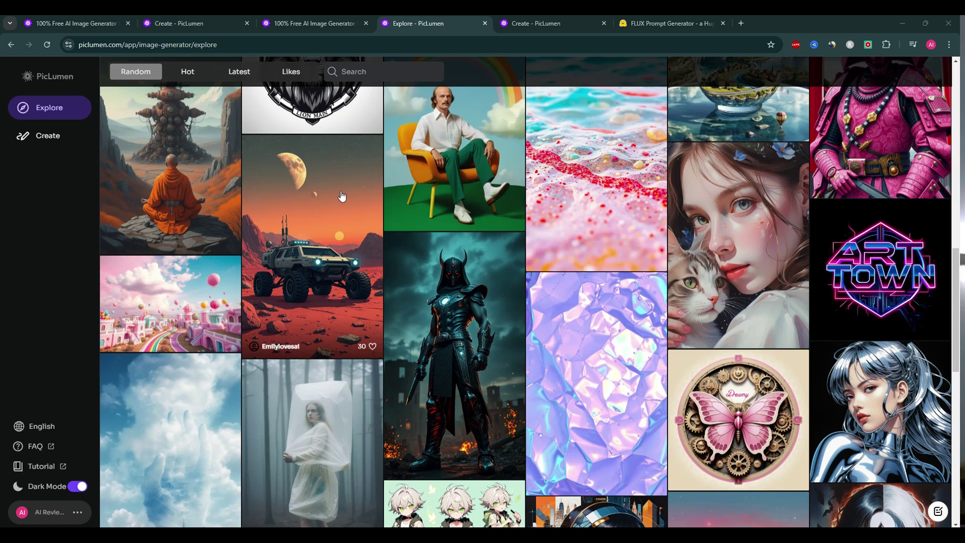
Return to the image creation page and review the available generation models.
click(44, 140)
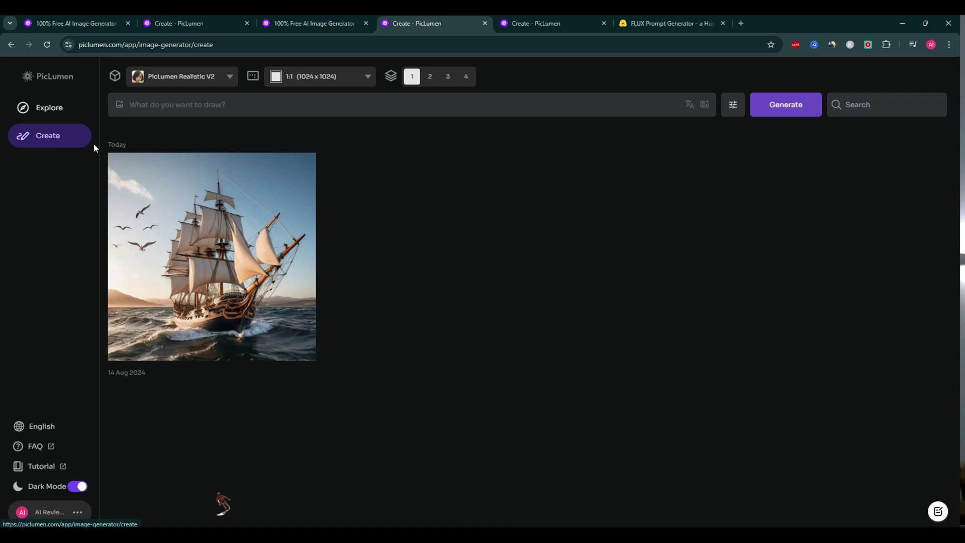
click(206, 87)
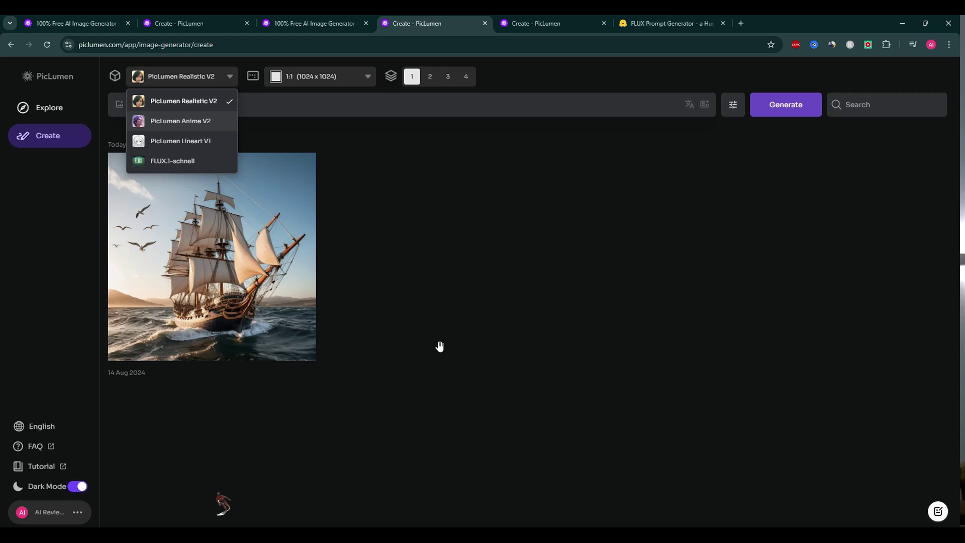
mouse_move(259, 251)
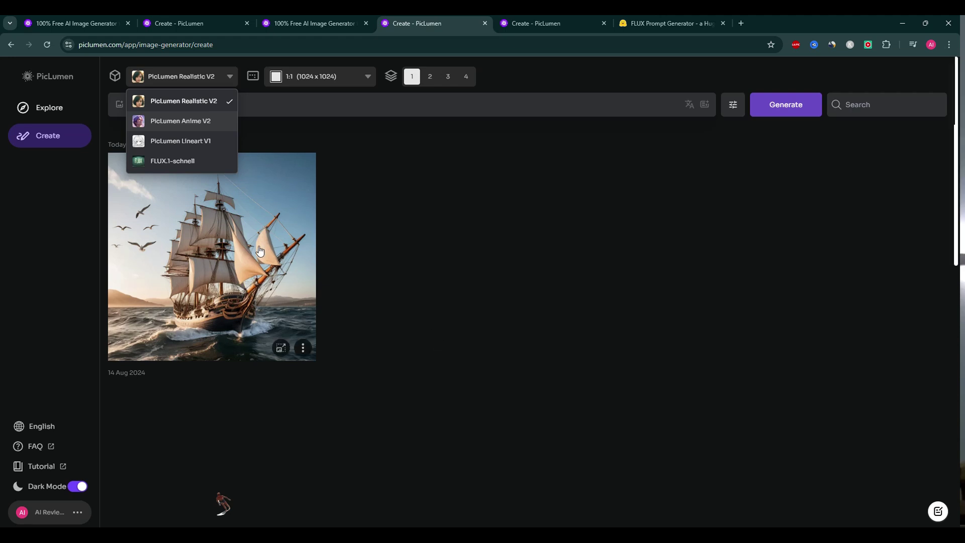
click(416, 247)
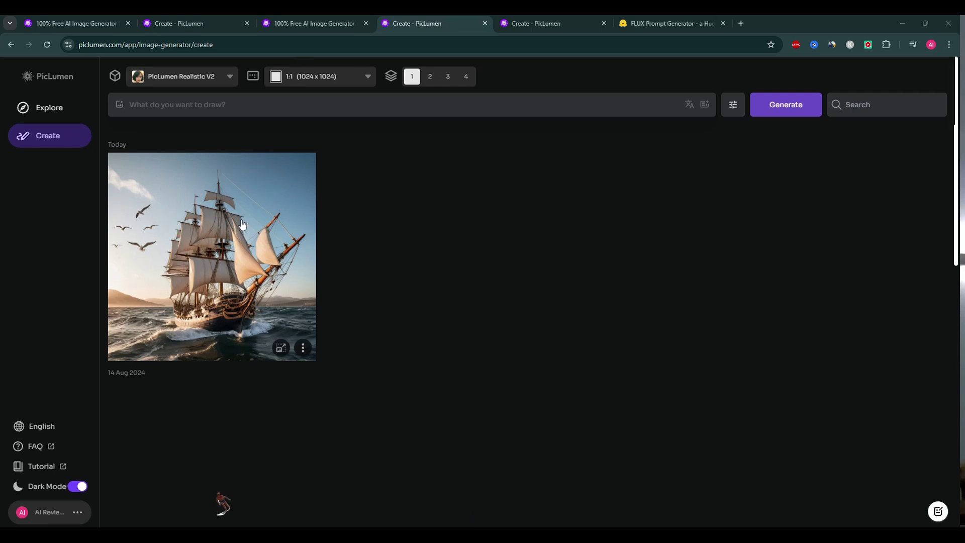
Examine the editing and export actions available for the generated sailing ship image.
click(201, 107)
click(303, 350)
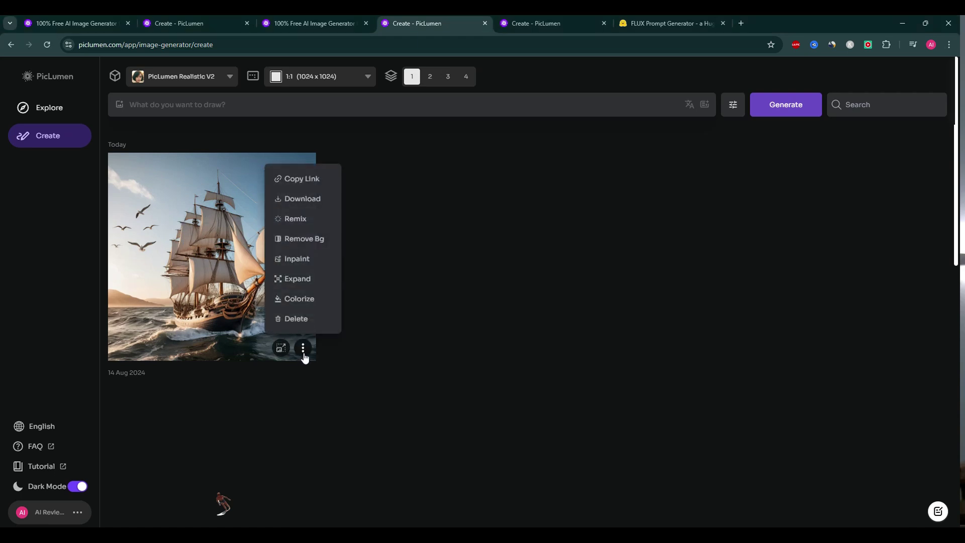
click(302, 347)
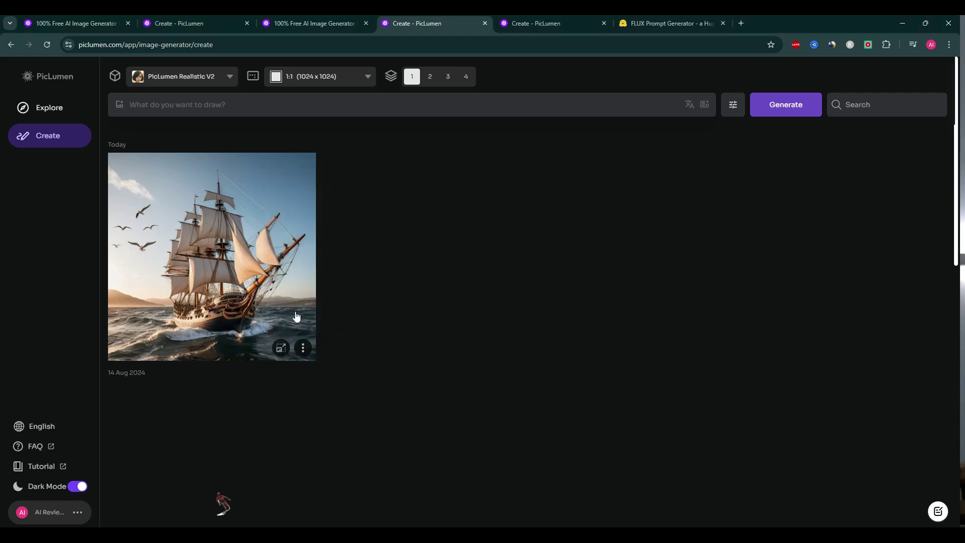
click(301, 348)
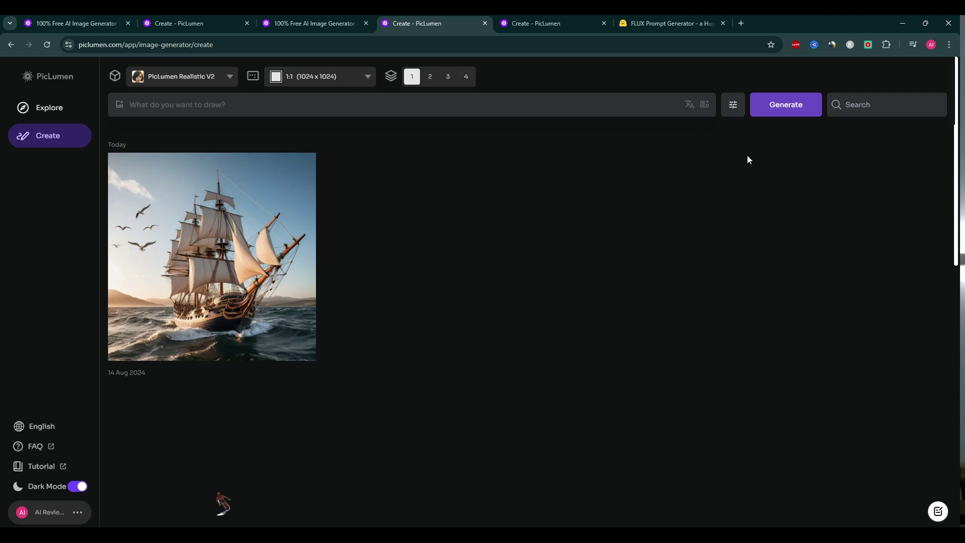
click(206, 110)
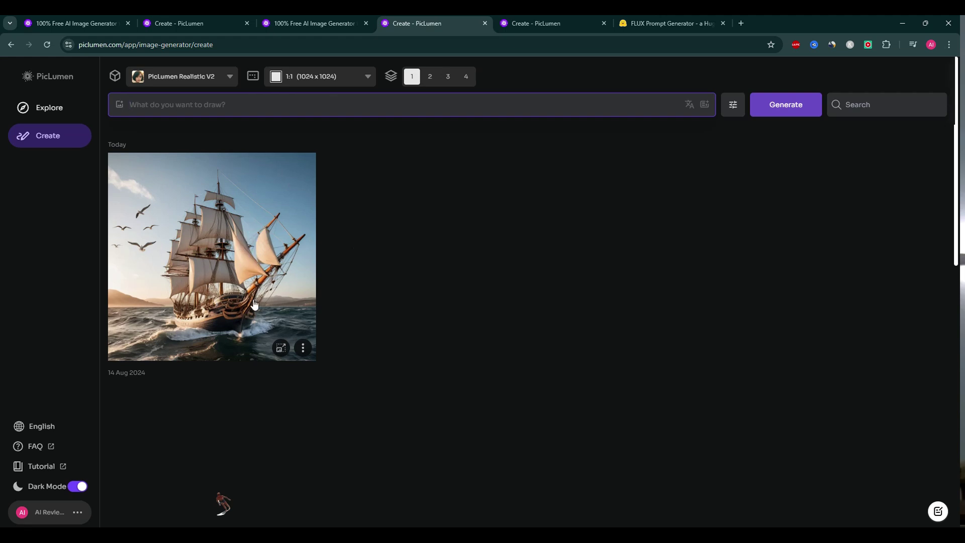
click(303, 348)
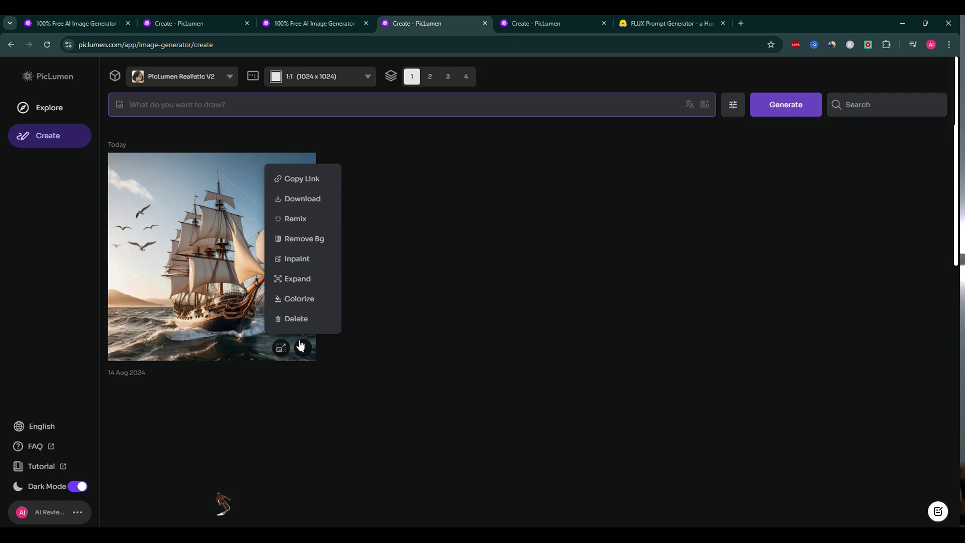
click(645, 409)
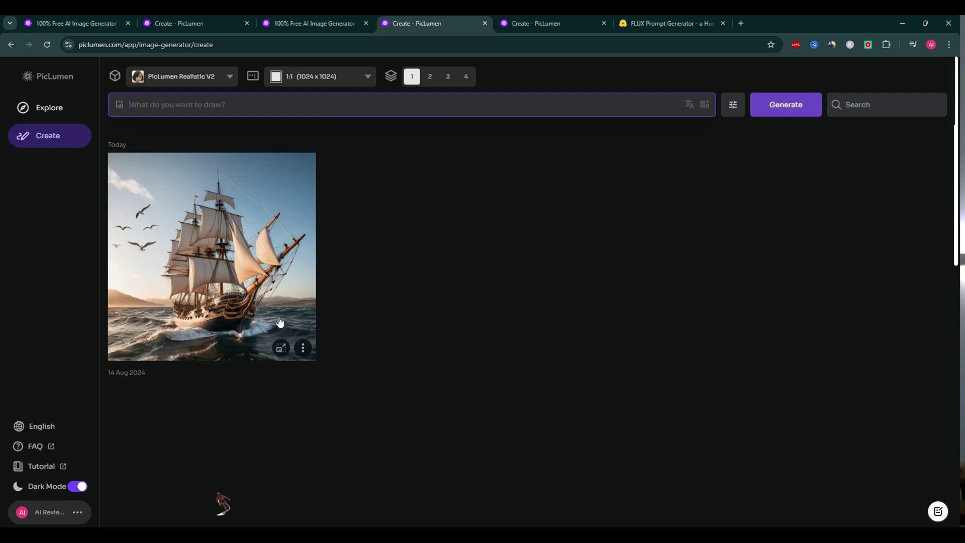
click(303, 348)
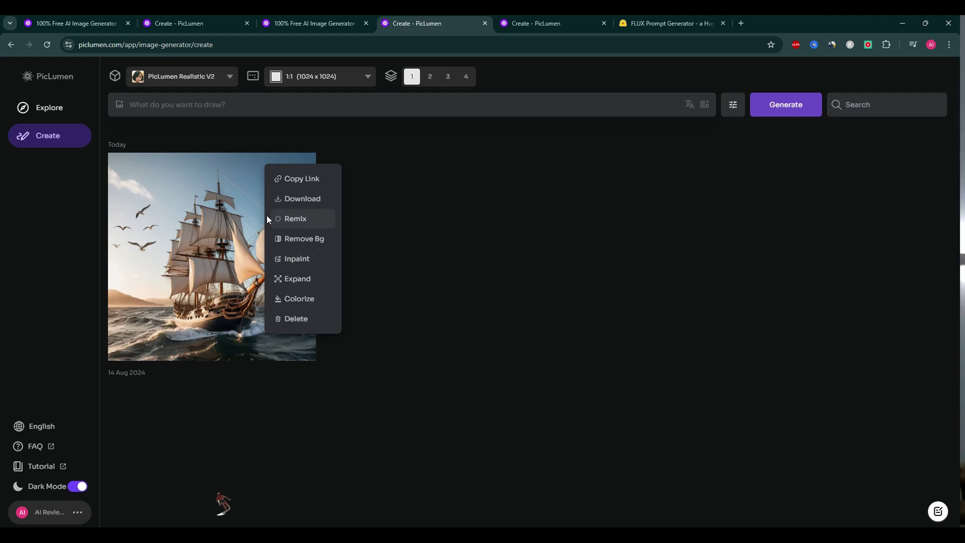
mouse_move(299, 349)
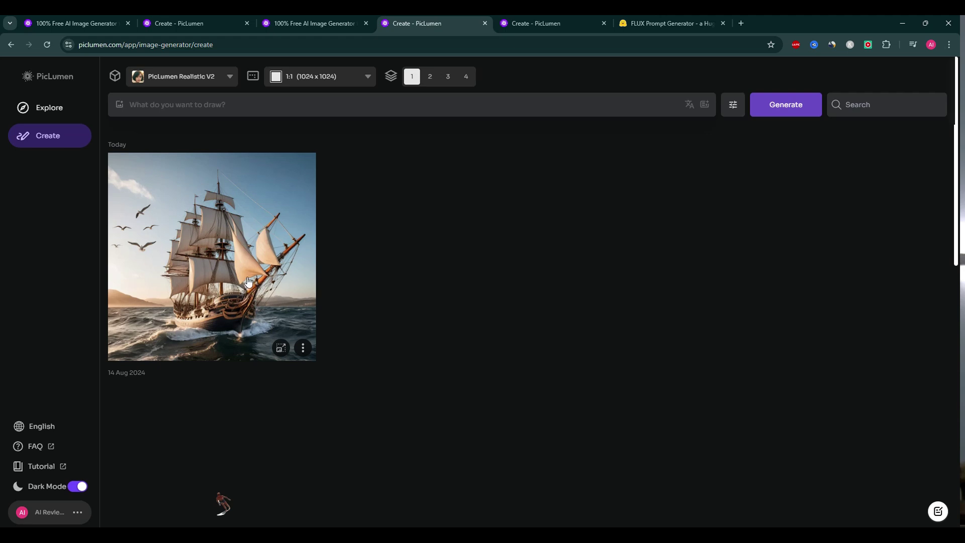
Switch to the FLUX Prompt Generator on Hugging Face and set the gender to male.
click(230, 78)
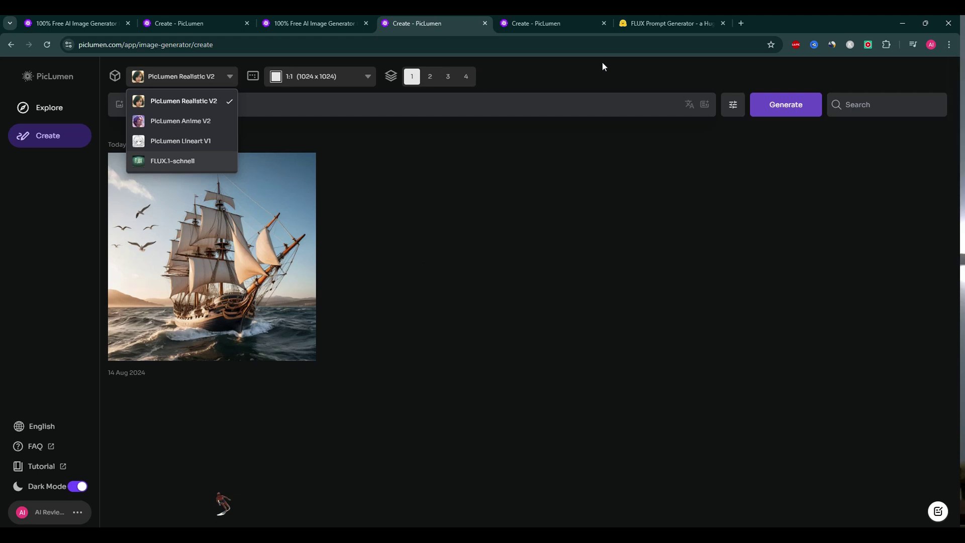
click(659, 27)
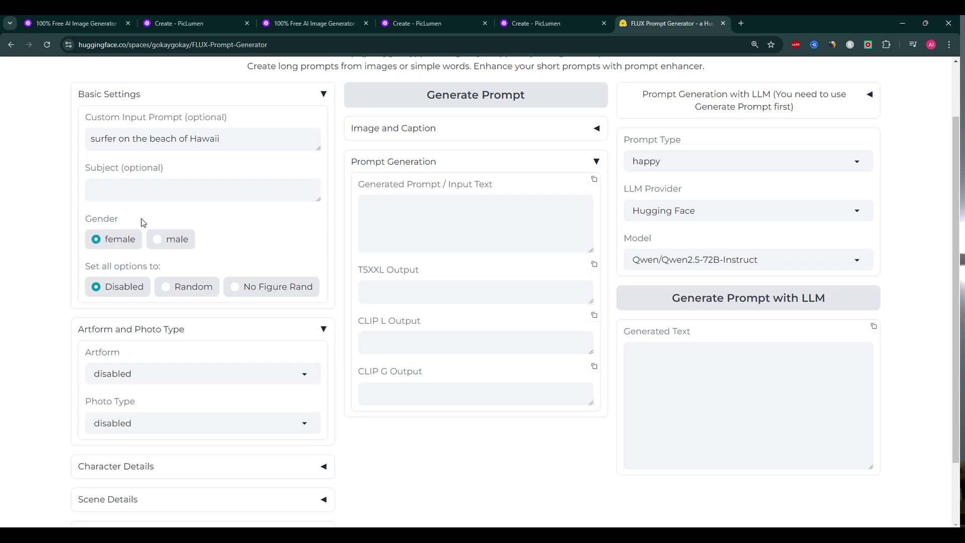
click(171, 250)
Set the prompt's artform to photography and its photo type to side view.
scroll(122, 292, down, 2)
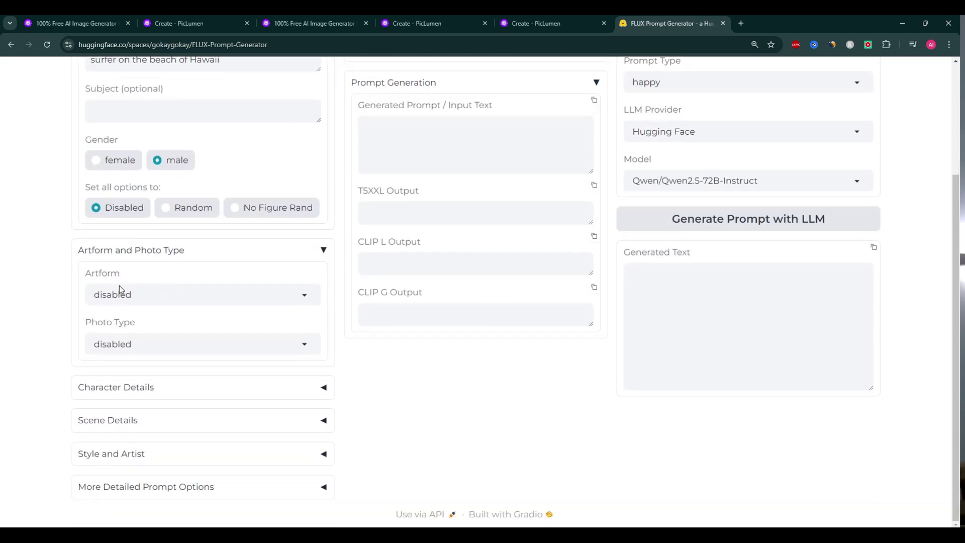
click(155, 292)
click(138, 252)
click(116, 344)
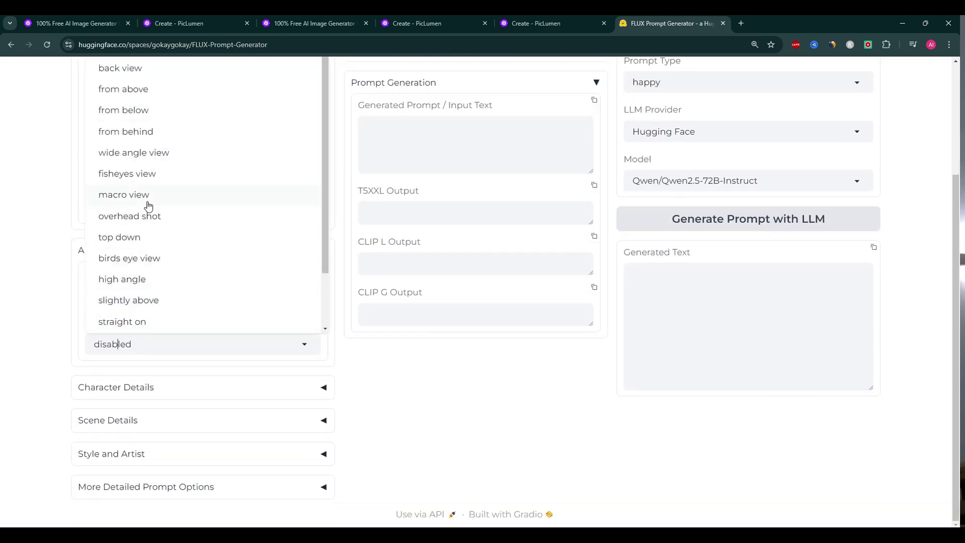
scroll(153, 196, up, 2)
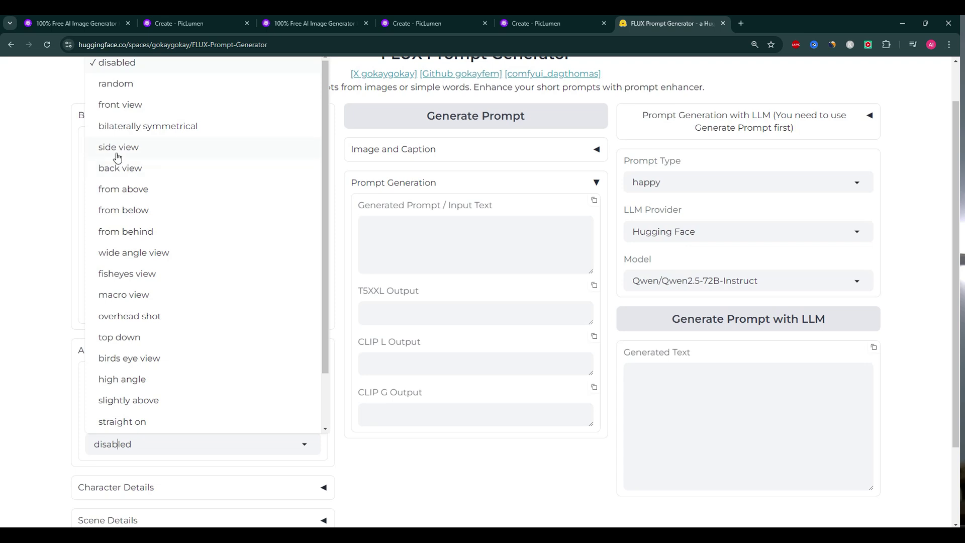
click(119, 149)
scroll(211, 328, down, 2)
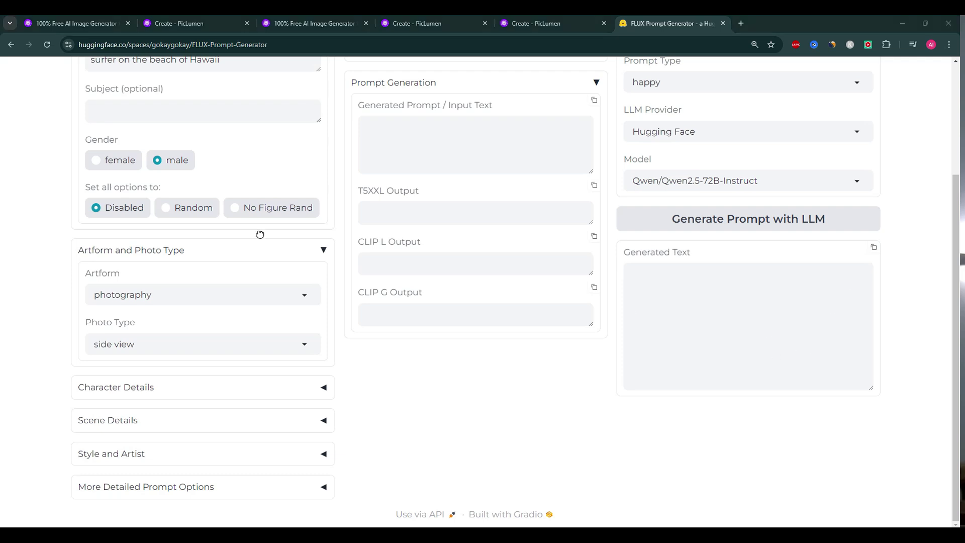
Generate the prompt for the surfer on the beach of Hawaii and copy the generated prompt text.
scroll(475, 199, up, 3)
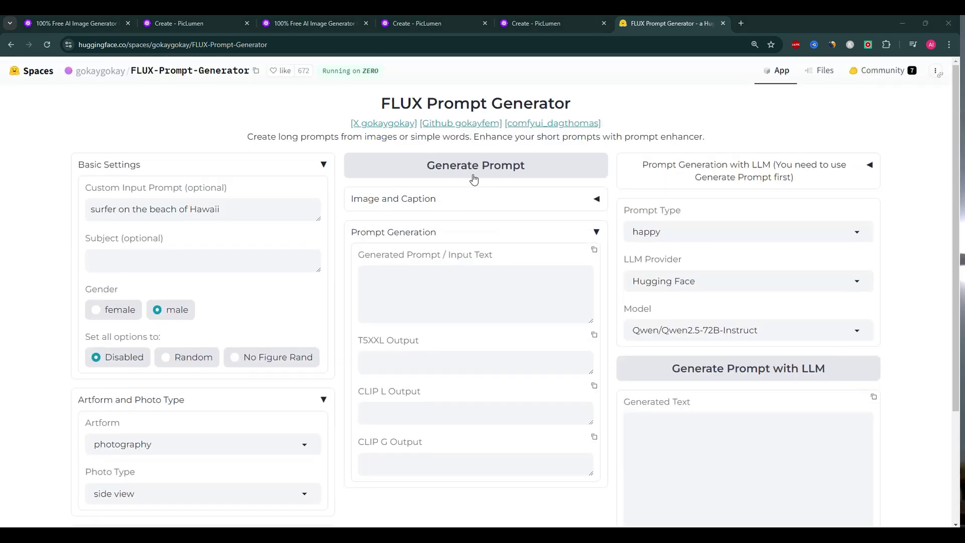
click(474, 173)
scroll(508, 214, down, 2)
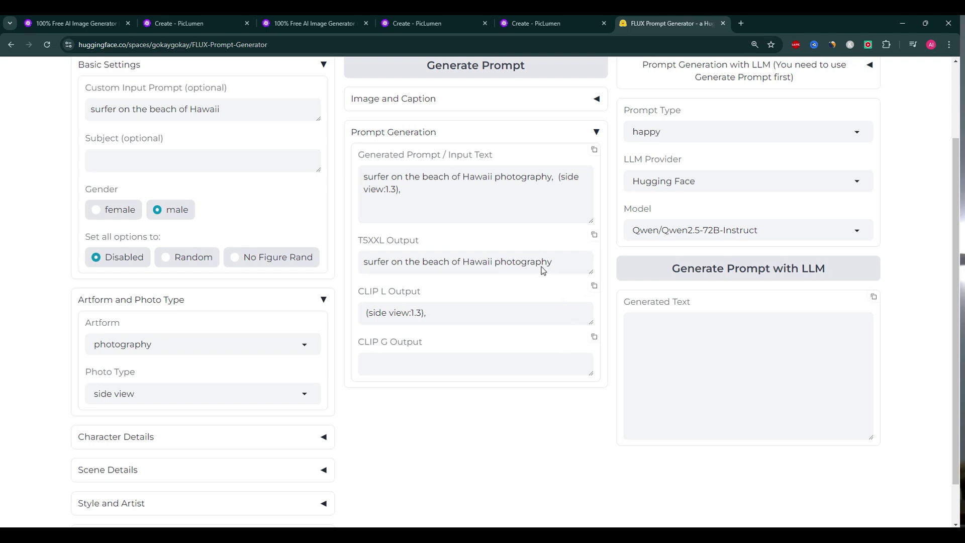
scroll(502, 239, up, 2)
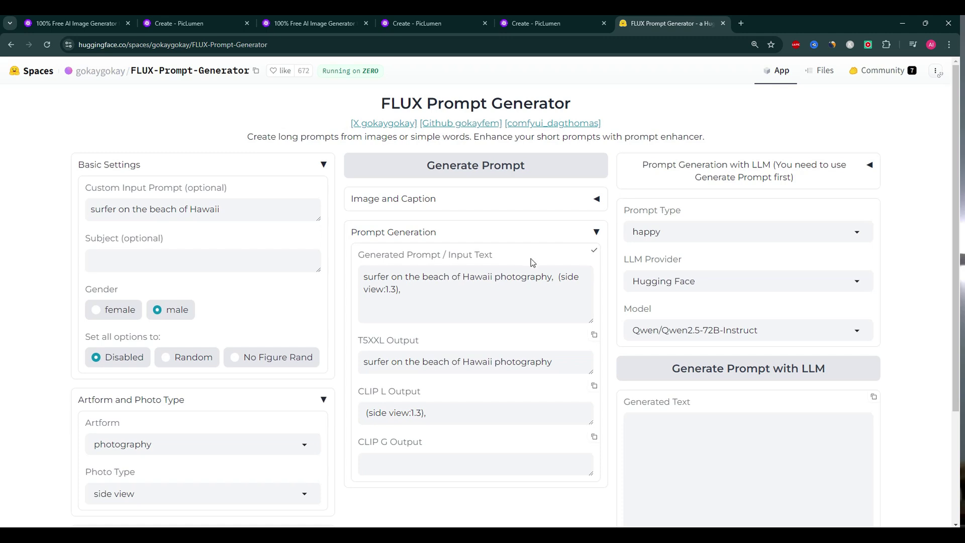
scroll(531, 260, down, 1)
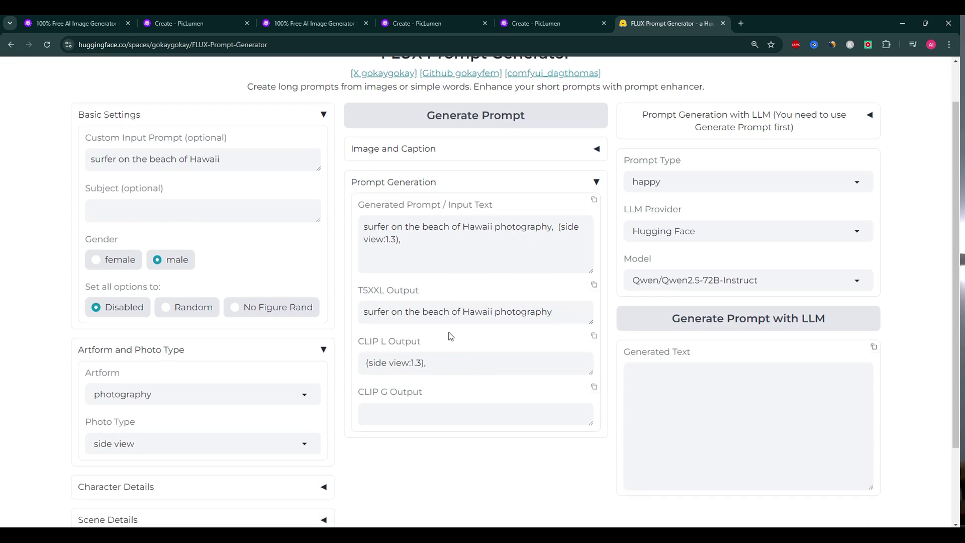
Switch to the PicLumen creation page set for two images and choose the FLUX.1-schnell model.
click(526, 24)
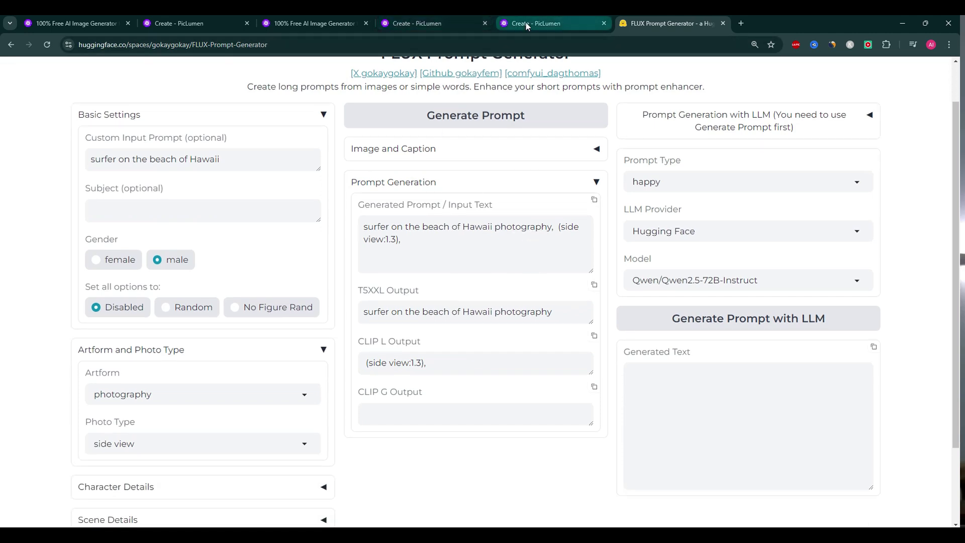
click(161, 80)
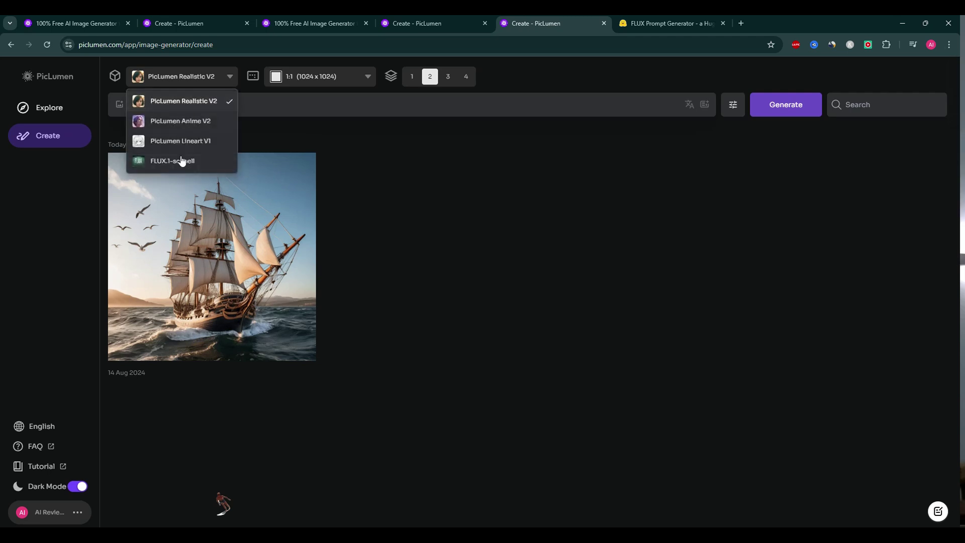
click(182, 160)
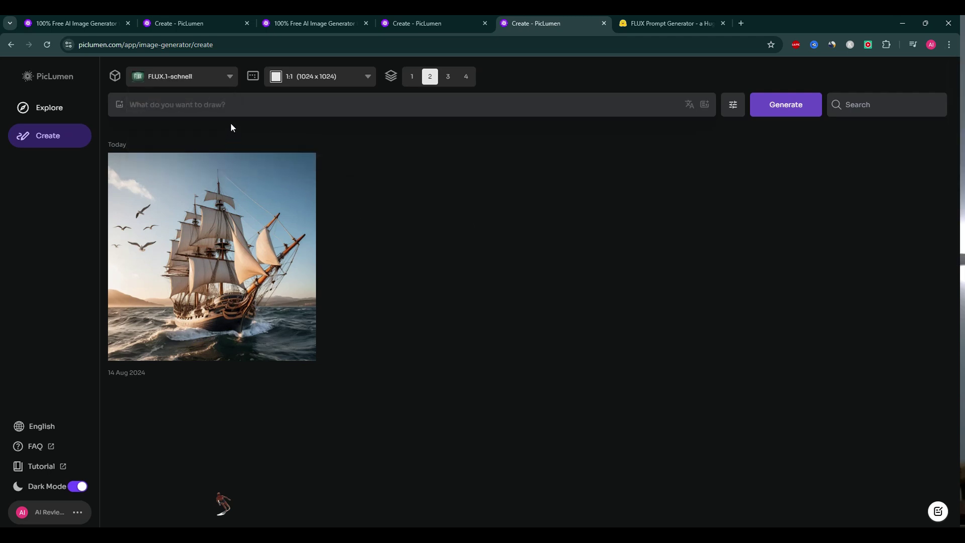
Generate images from the prompt "surfer on the beach of Hawaii photography, (side view:1.3)," and open the result with the rocky cliffs.
click(244, 109)
text(surfer on the beach of Hawaii photography, (side view:1.3),)
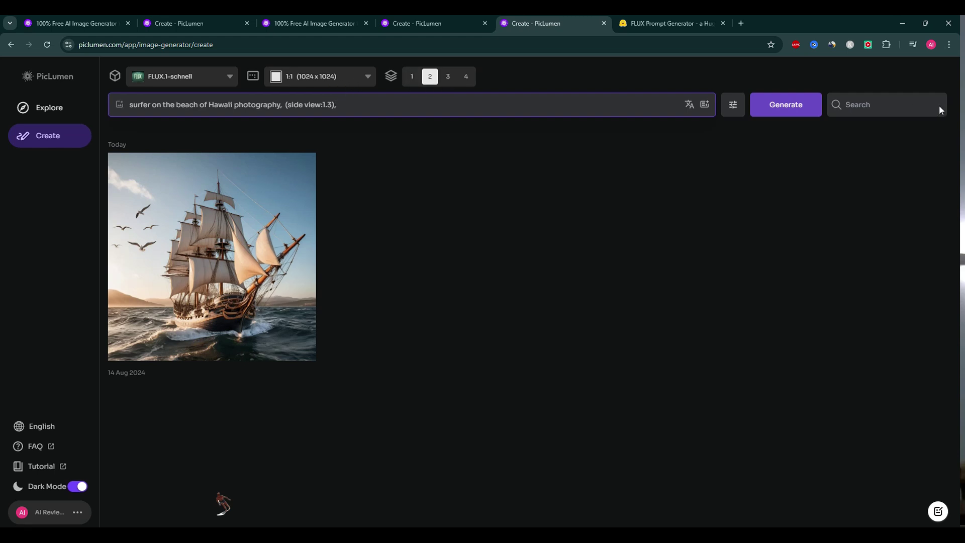
click(783, 111)
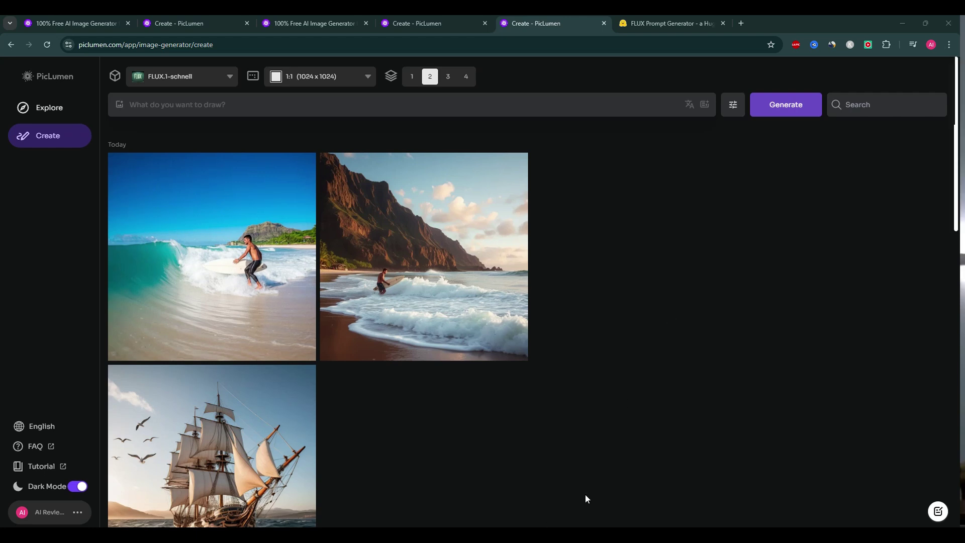
click(388, 233)
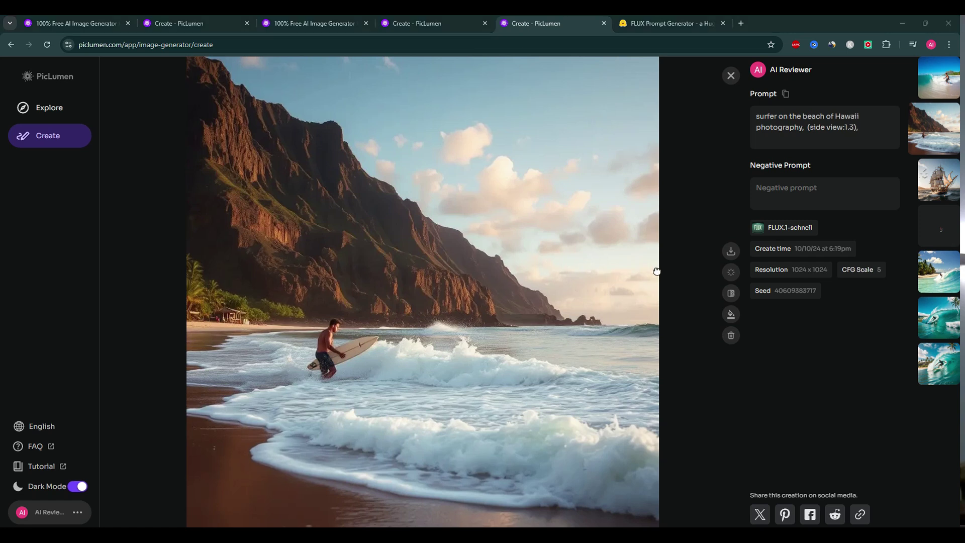